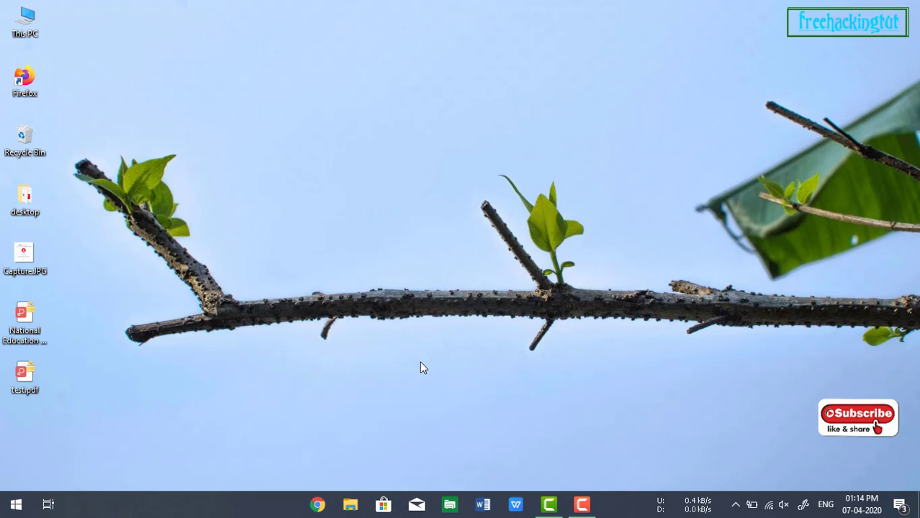
# Step: Open the National Education Movement PDF from the desktop in its default viewer to examine its pages, and close it
pyautogui.doubleClick(23, 316)
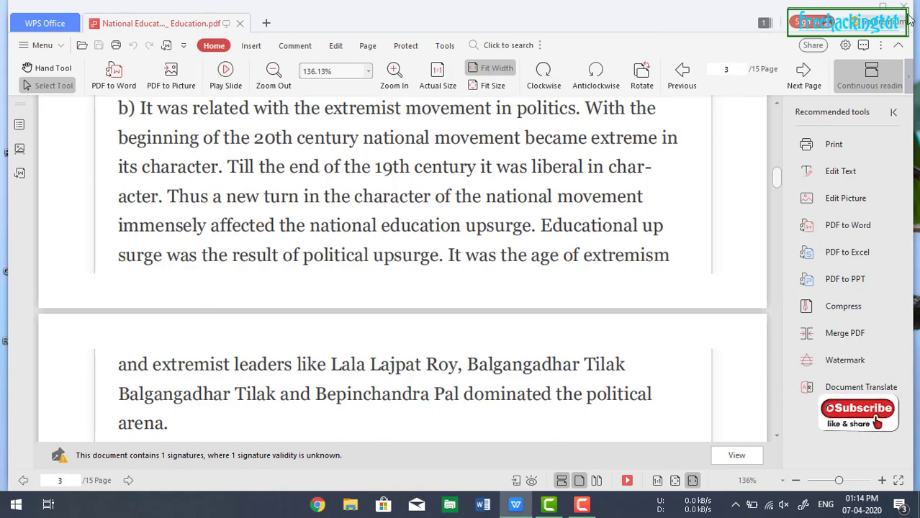
pyautogui.click(883, 6)
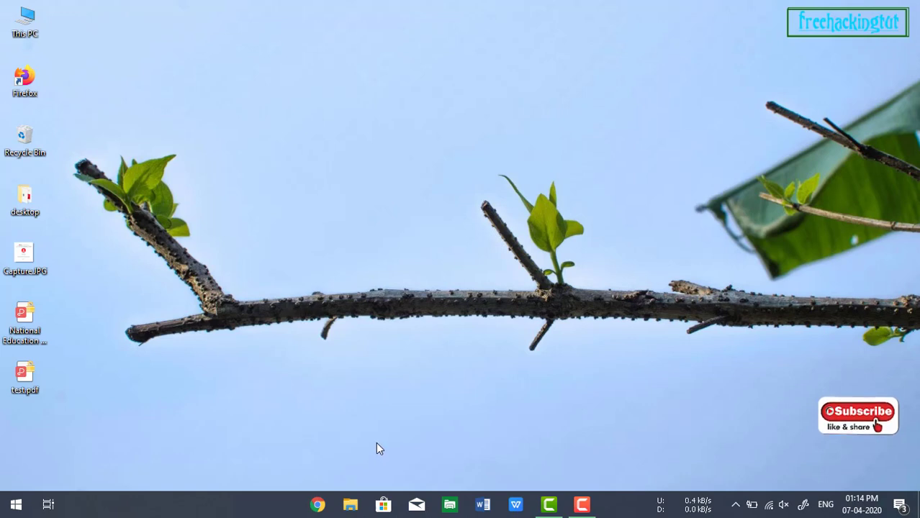
# Step: Launch Chrome and open the desktop's National Education Movement PDF in it, with the browser window maximized
pyautogui.click(317, 506)
pyautogui.moveTo(312, 27); pyautogui.dragTo(274, 13)
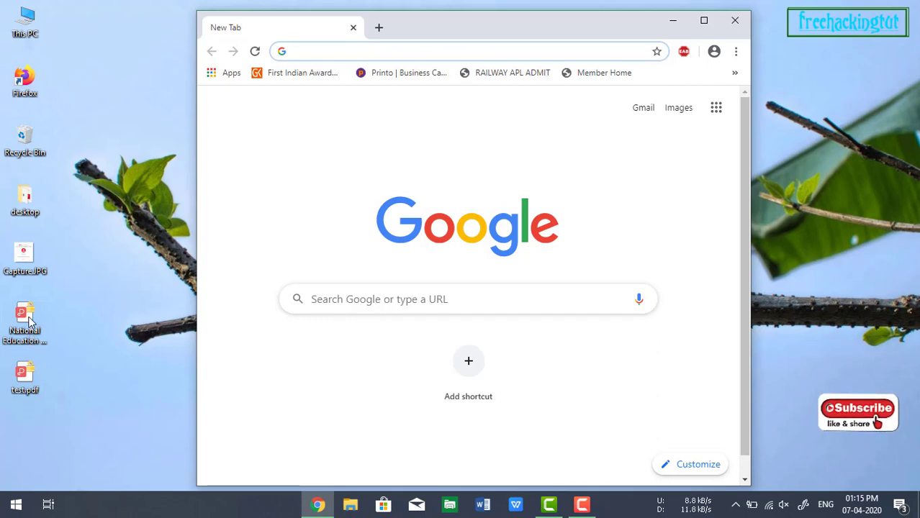
pyautogui.moveTo(28, 322); pyautogui.dragTo(308, 183)
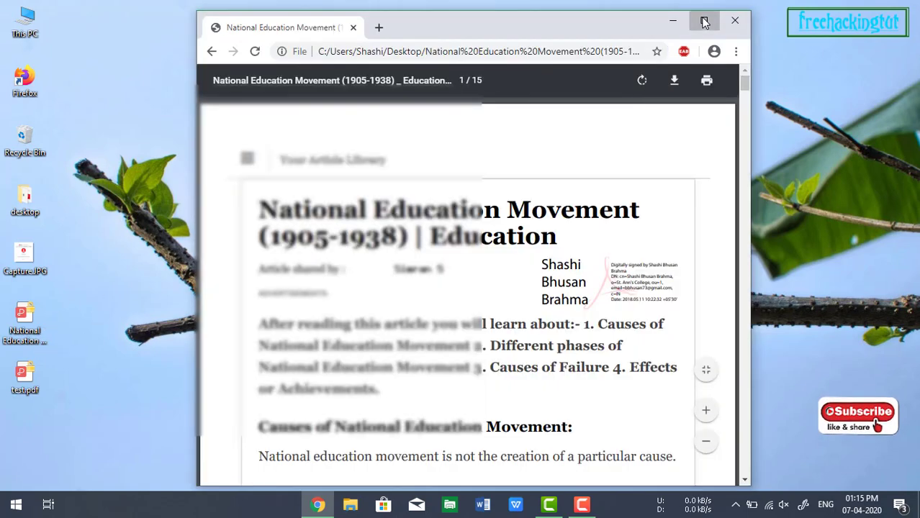
pyautogui.click(704, 20)
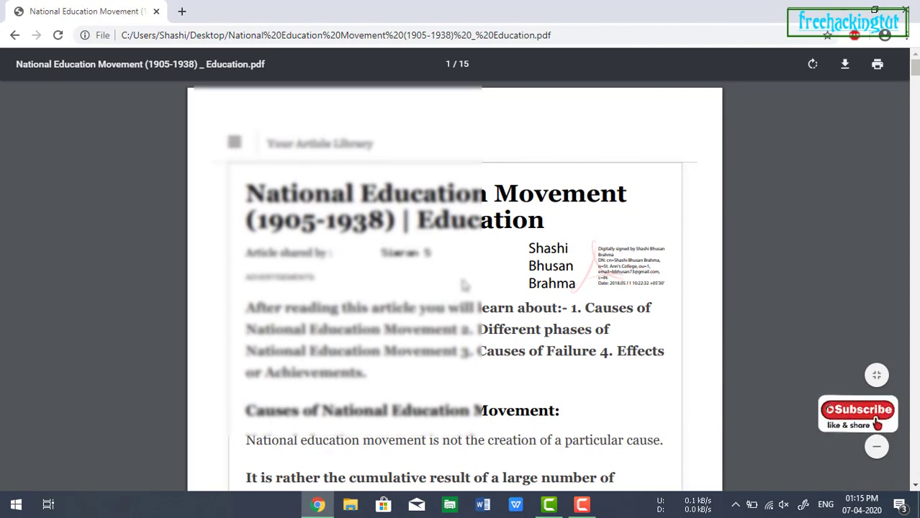
pyautogui.scroll(-3, 465, 290)
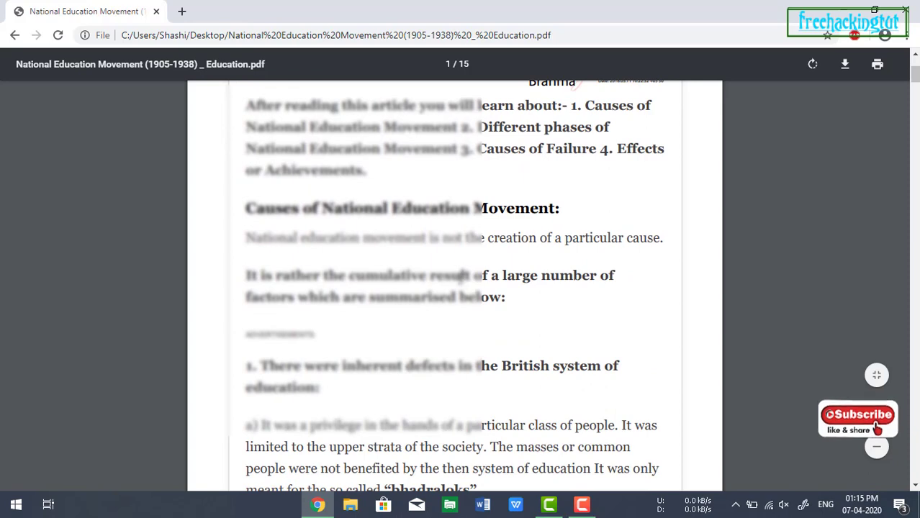
pyautogui.scroll(3, 729, 179)
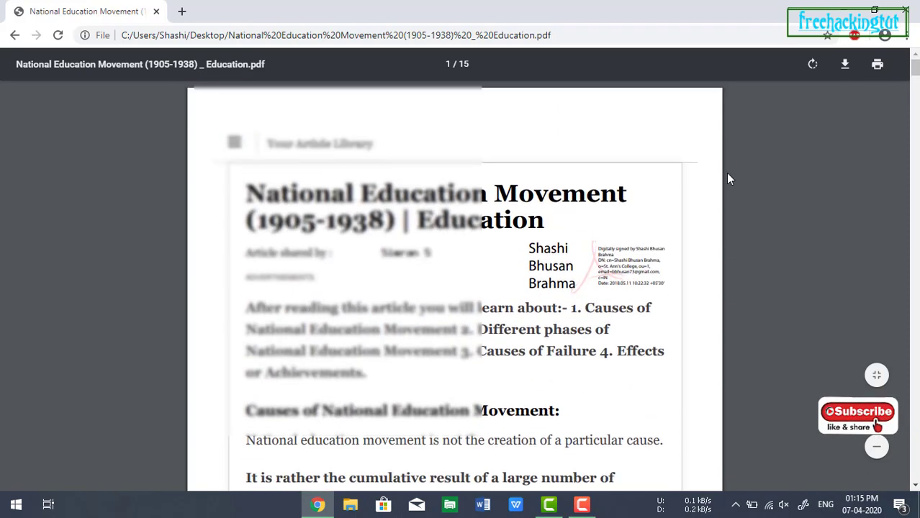
# Step: Set up printing of the PDF with destination Save as PDF and the custom page range 1-2,4-15
pyautogui.click(877, 66)
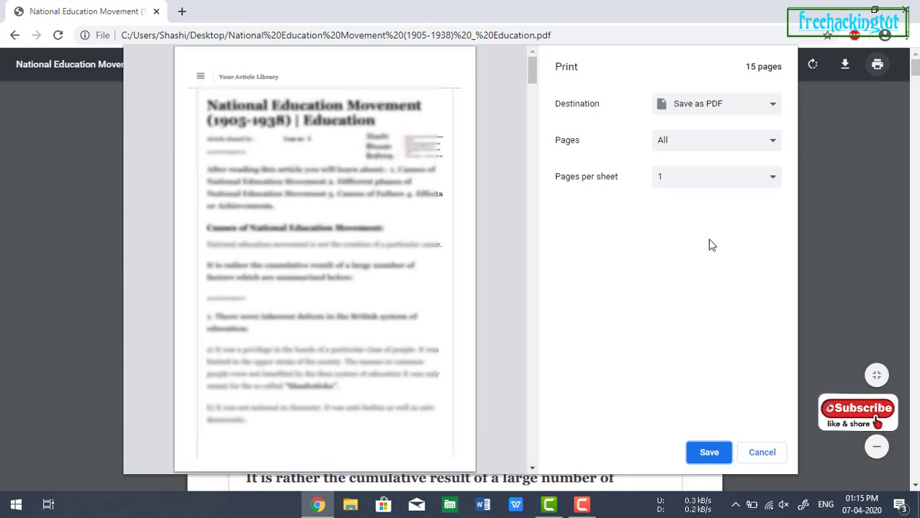
pyautogui.click(748, 108)
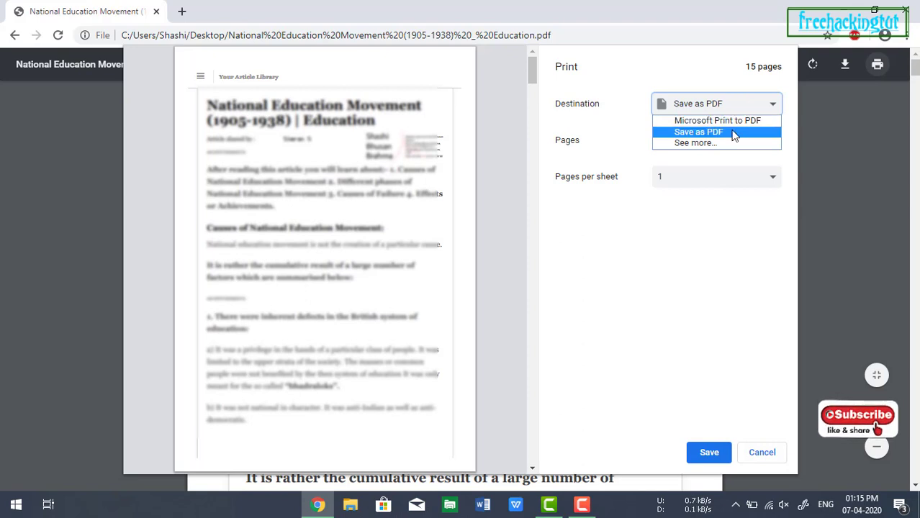
pyautogui.click(734, 134)
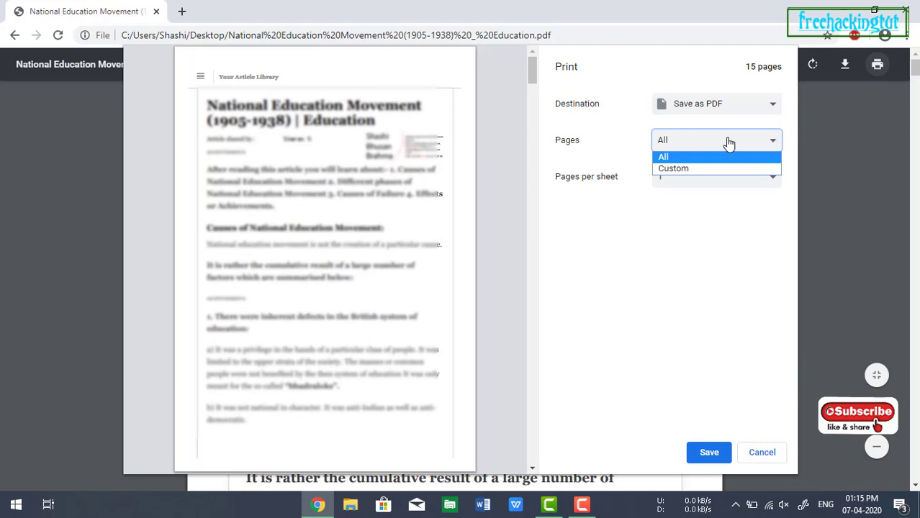
pyautogui.click(726, 144)
pyautogui.click(708, 170)
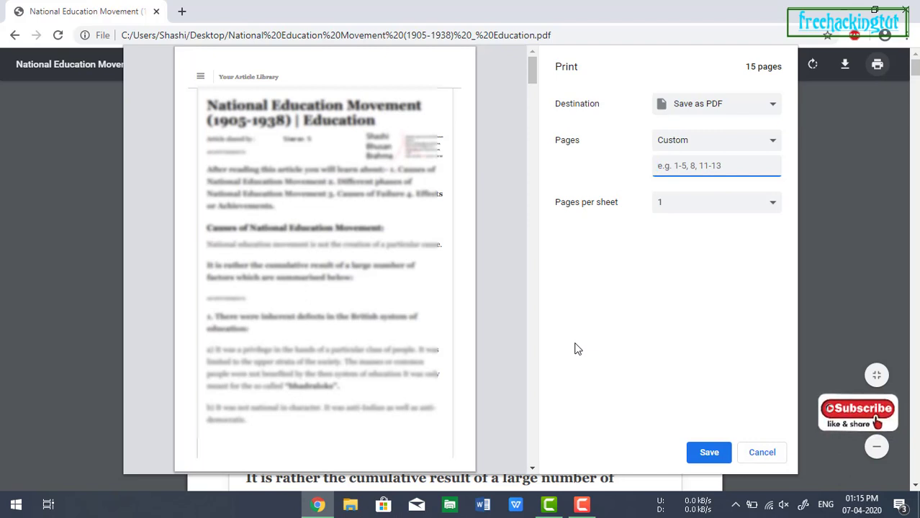
pyautogui.write('1')
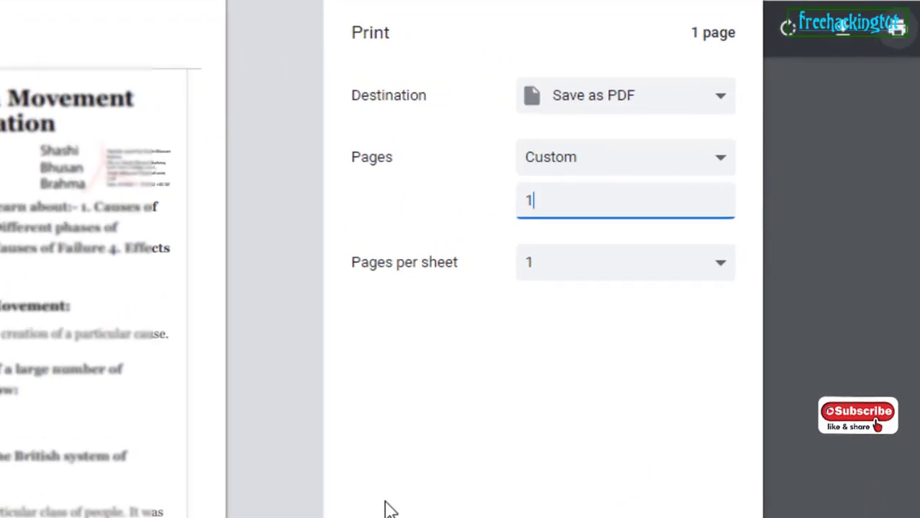
pyautogui.write('-2')
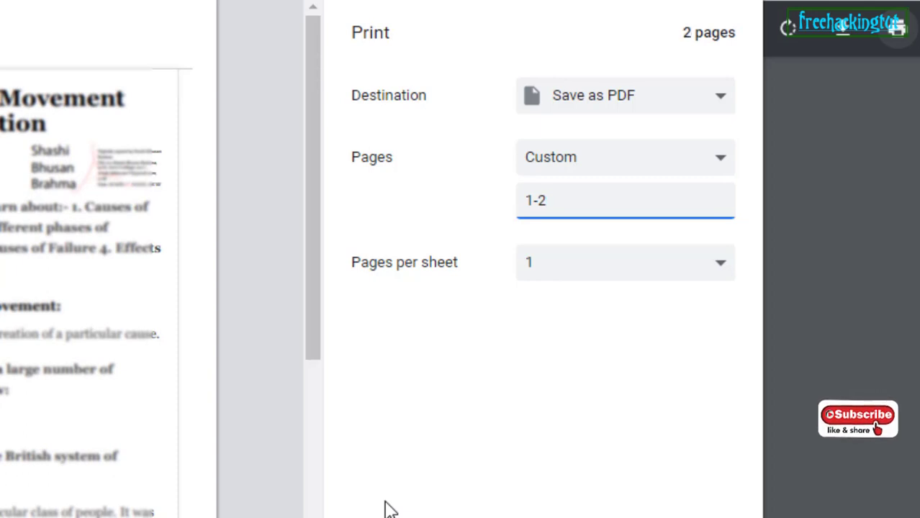
pyautogui.write(',')
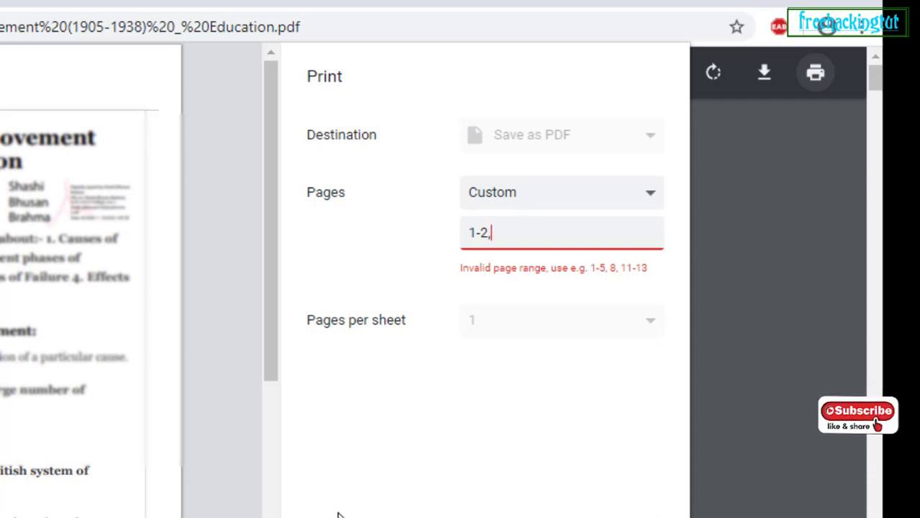
pyautogui.write('4-15')
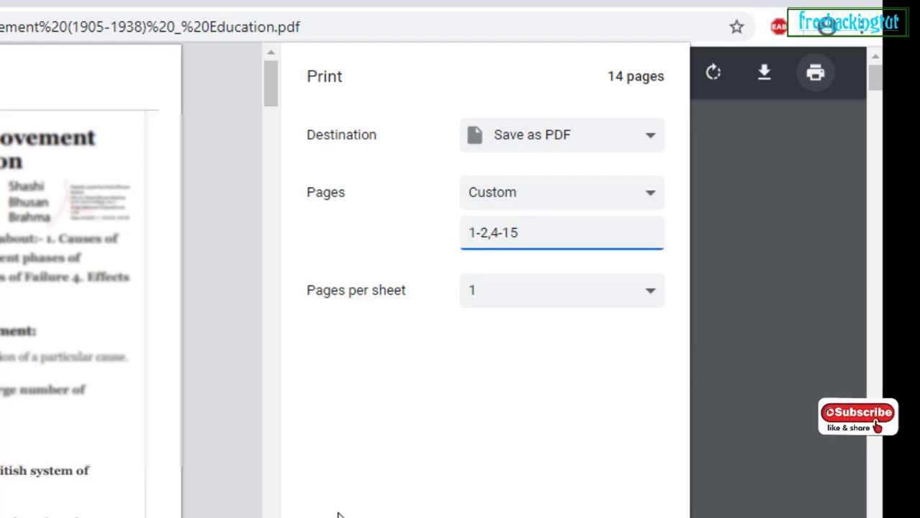
# Step: Change the custom page range to 1-2,4-5,7-15 so that page 6 is also left out
pyautogui.press('BackSpace')
pyautogui.press('BackSpace')
pyautogui.write('5,')
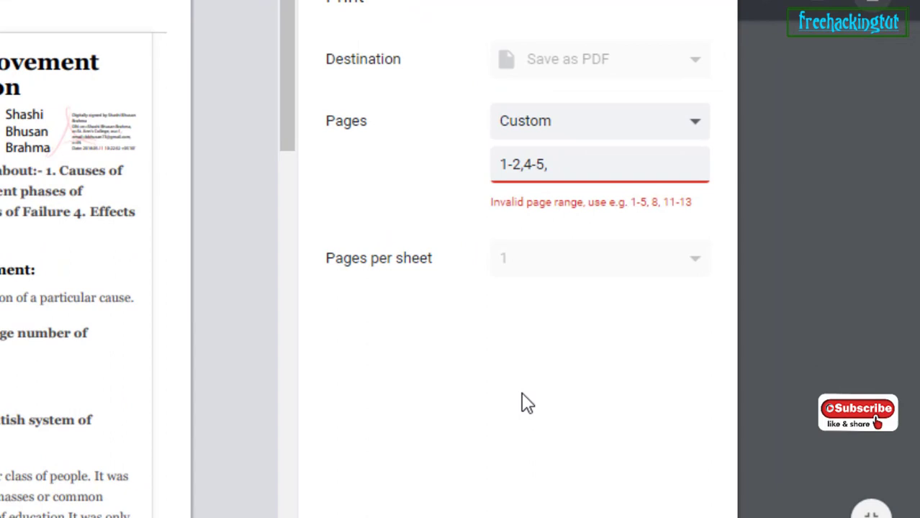
pyautogui.press('BackSpace')
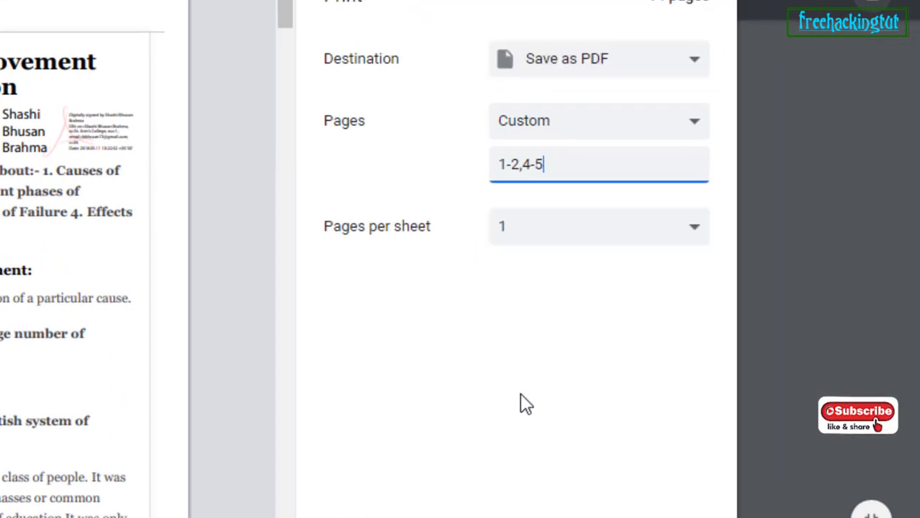
pyautogui.write(',')
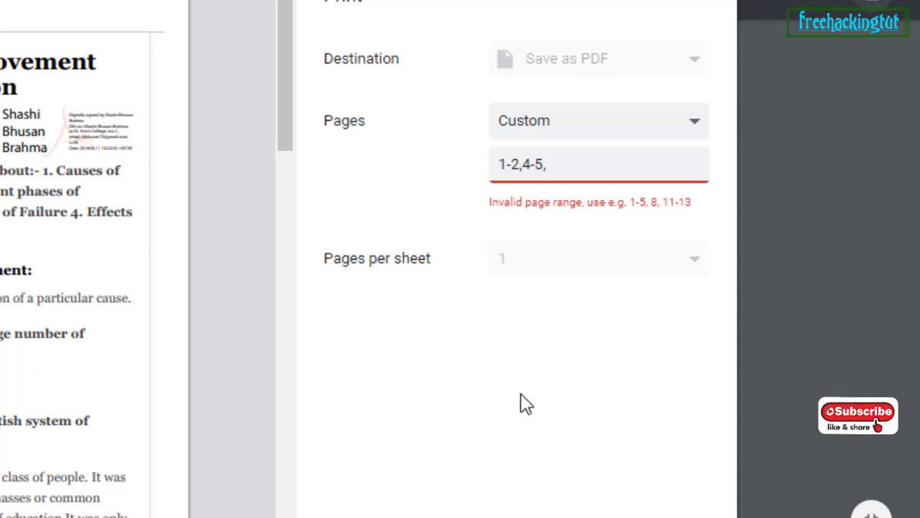
pyautogui.write('7-')
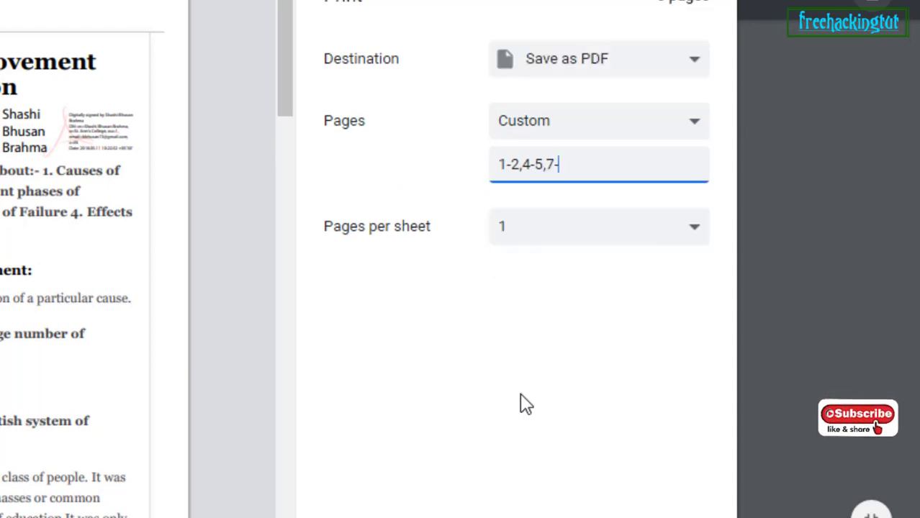
pyautogui.write('15')
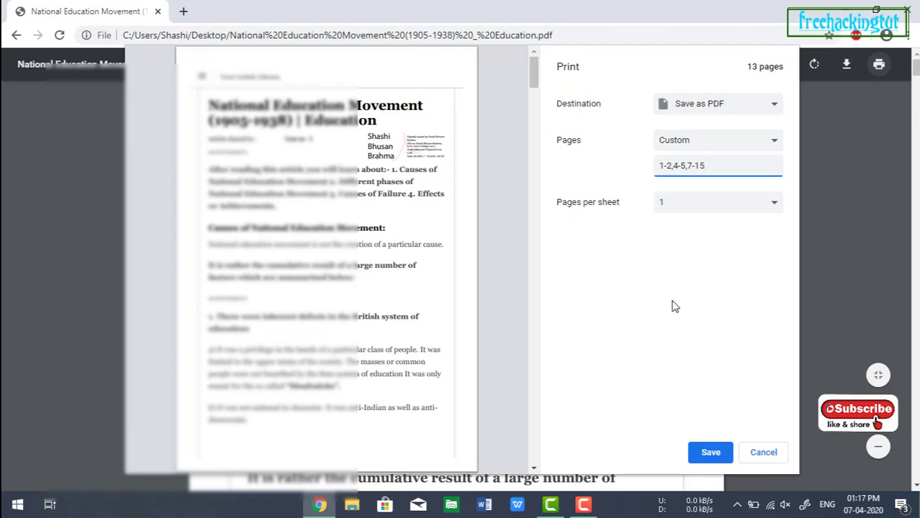
# Step: Save the selected pages as a PDF named test on the Desktop, replacing the existing test.pdf
pyautogui.click(710, 452)
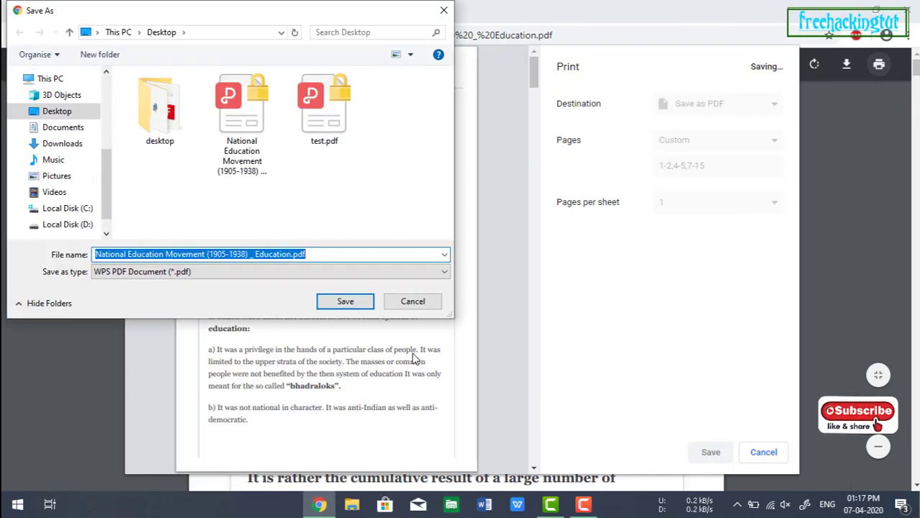
pyautogui.write('test')
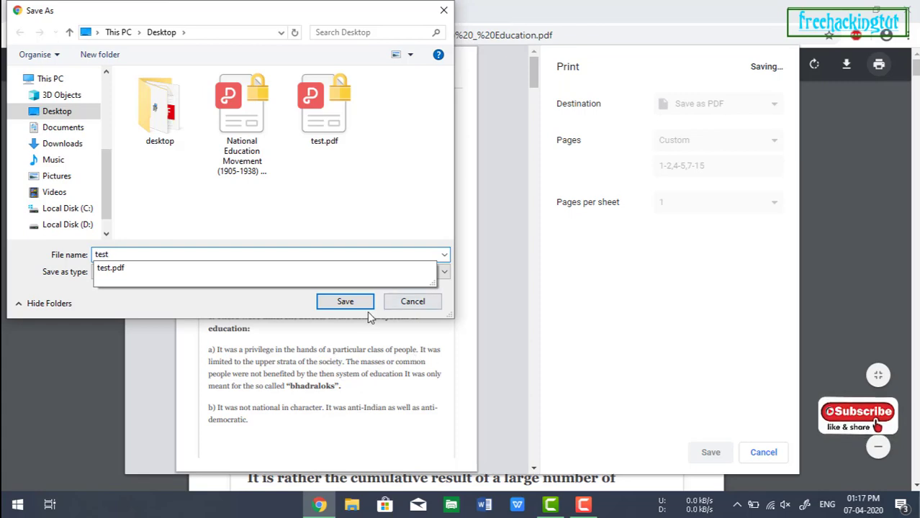
pyautogui.click(364, 311)
pyautogui.click(364, 311)
pyautogui.click(500, 256)
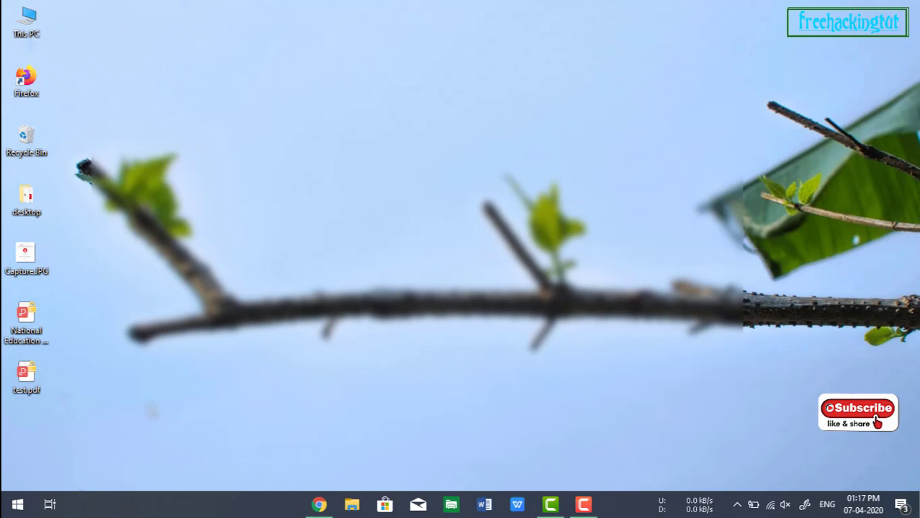
# Step: Open test.pdf from the desktop to check its pages
pyautogui.doubleClick(32, 378)
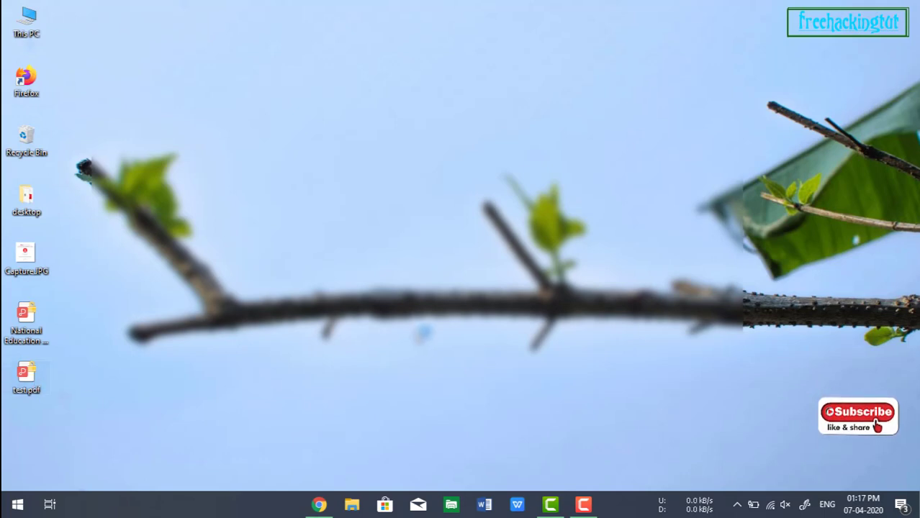